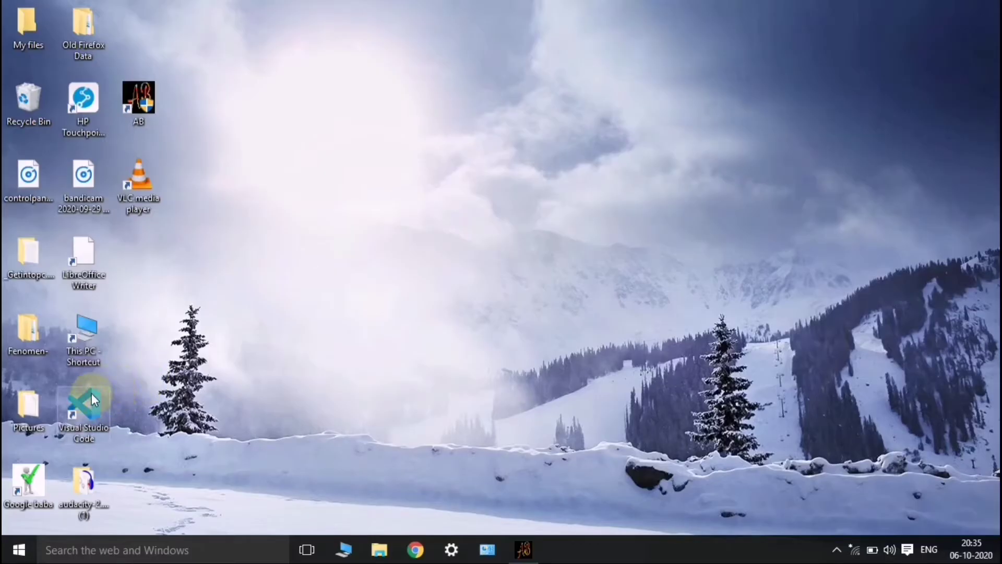
Step: Open File Explorer and This PC, and browse through drive C: and its Windows folder into the HP folder
{"action": "left_click", "coordinate": [171, 343]}
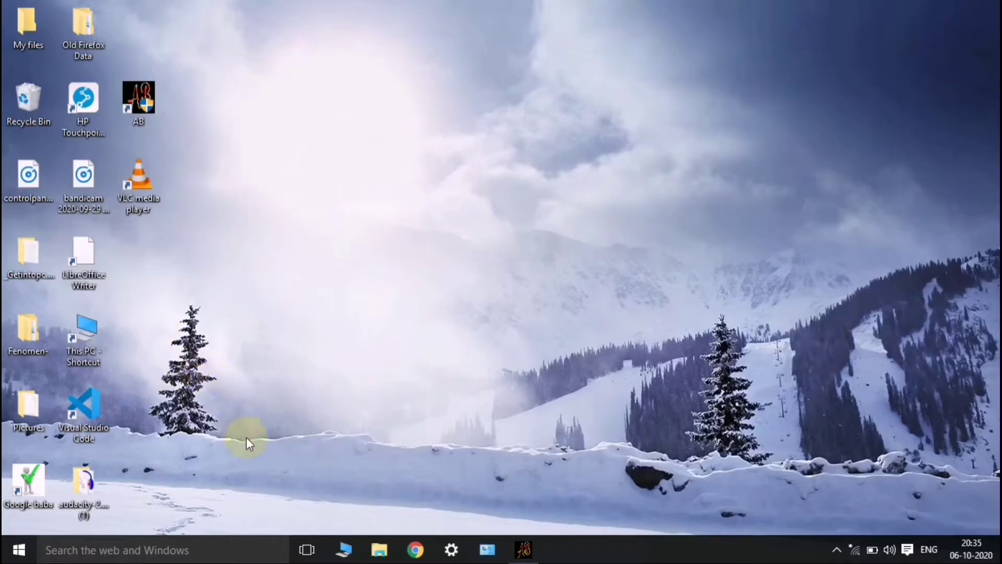
{"action": "left_click", "coordinate": [380, 557]}
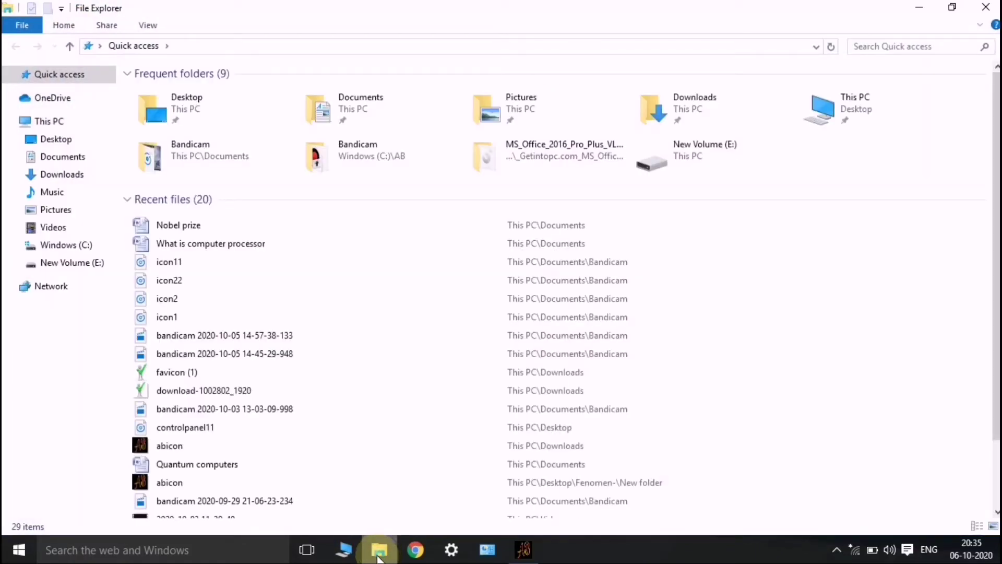
{"action": "left_click", "coordinate": [343, 548]}
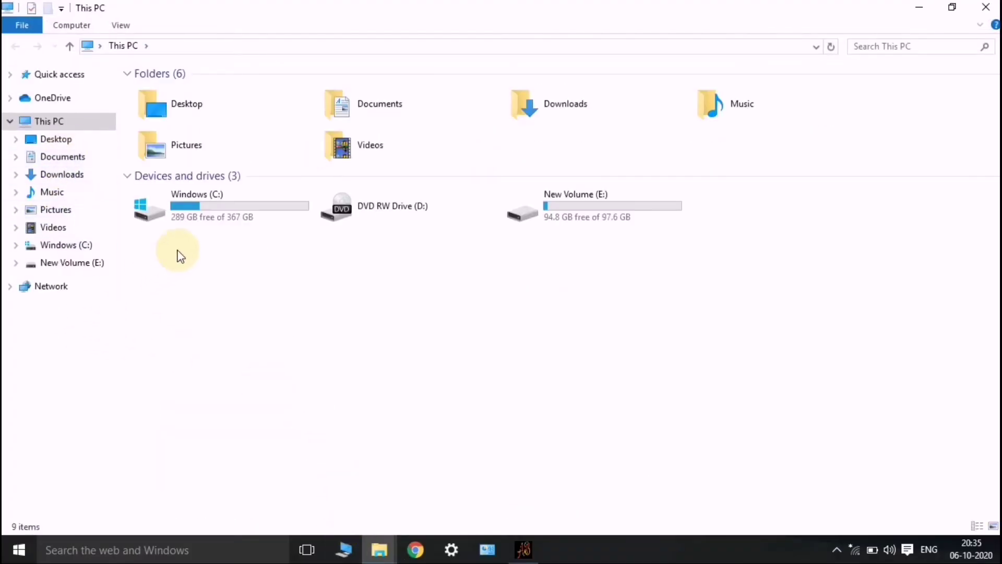
{"action": "double_click", "coordinate": [208, 208]}
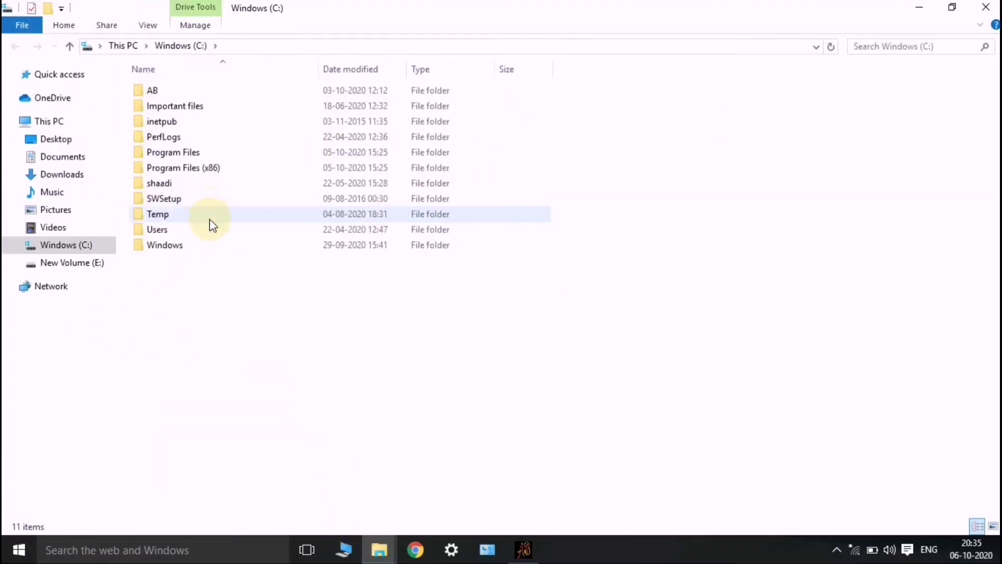
{"action": "double_click", "coordinate": [202, 249]}
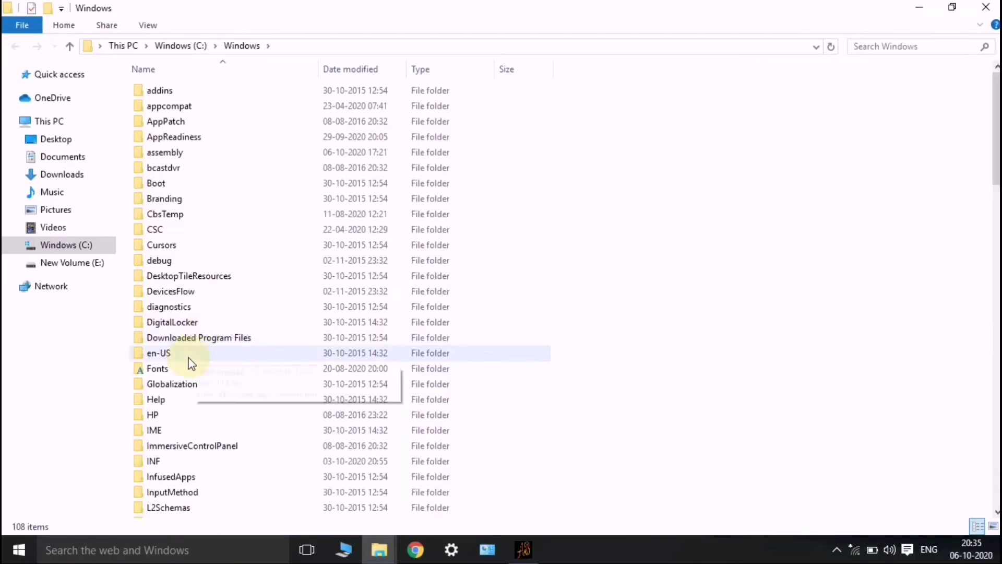
{"action": "double_click", "coordinate": [176, 417]}
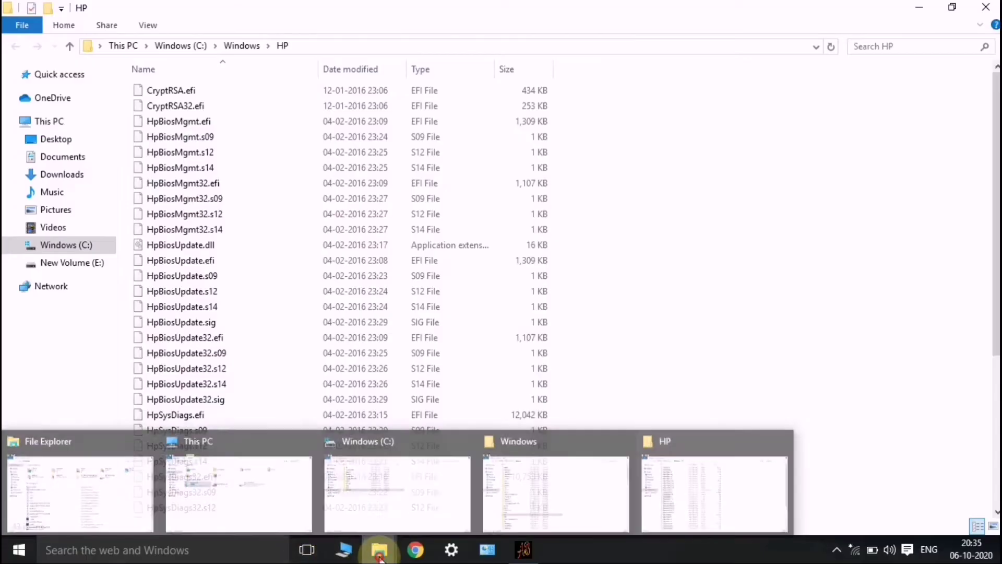
Step: Close all the open File Explorer windows, starting with This PC
{"action": "mouse_move", "coordinate": [379, 550]}
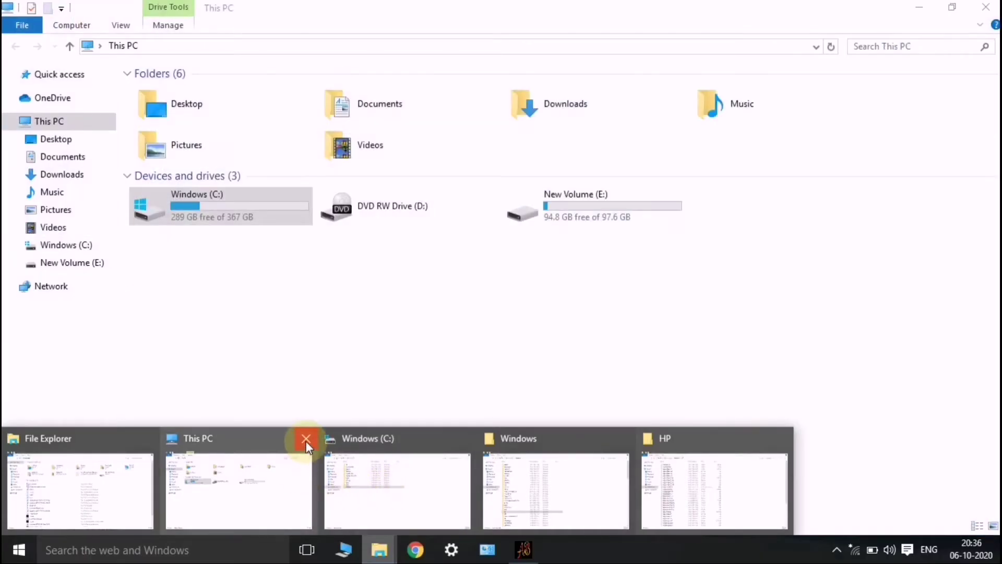
{"action": "left_click", "coordinate": [305, 441]}
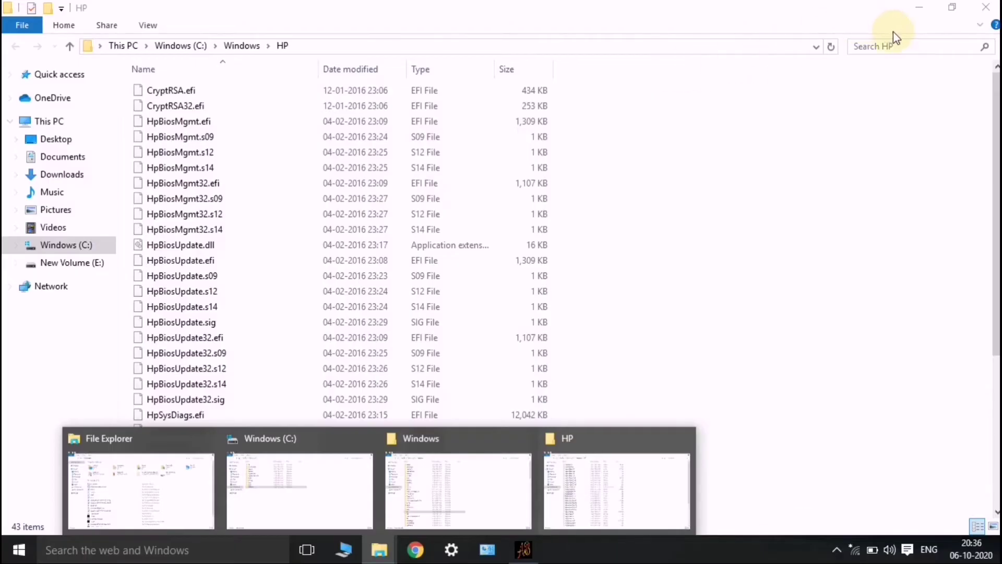
{"action": "left_click", "coordinate": [986, 7]}
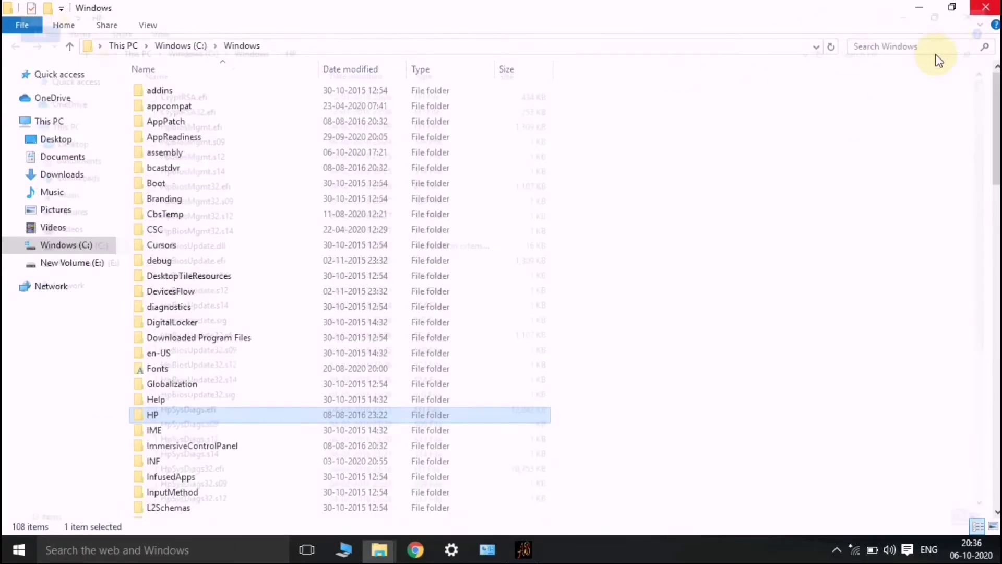
{"action": "left_click", "coordinate": [992, 7]}
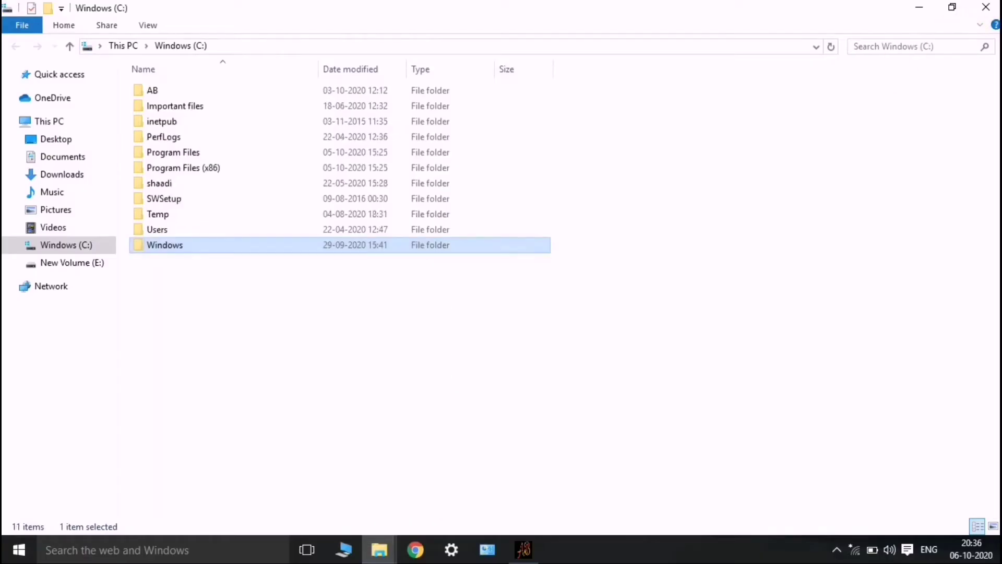
{"action": "left_click", "coordinate": [985, 7]}
{"action": "left_click", "coordinate": [986, 7]}
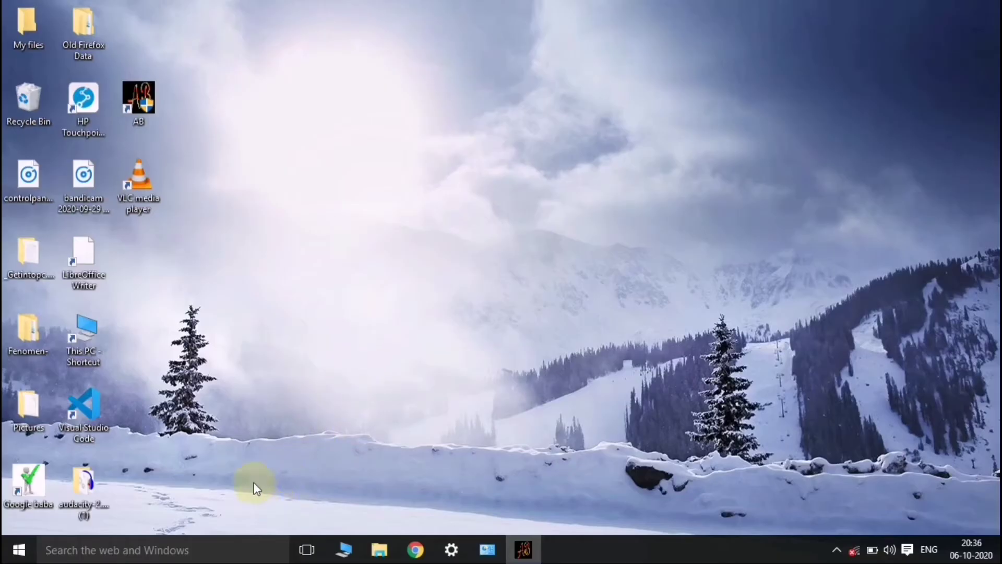
Step: Search Windows for "th" and open This PC from the results
{"action": "left_click", "coordinate": [135, 549]}
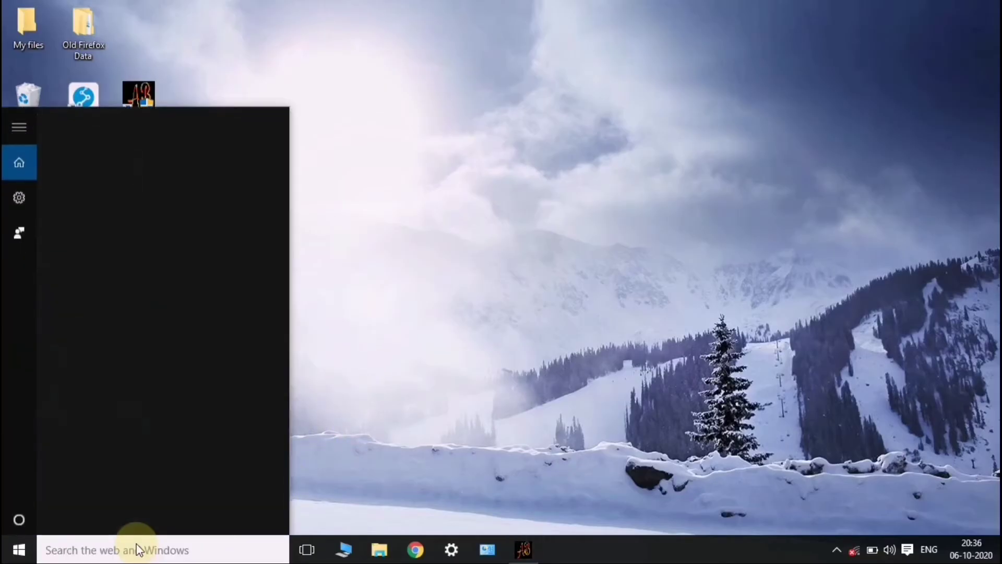
{"action": "type", "text": "the"}
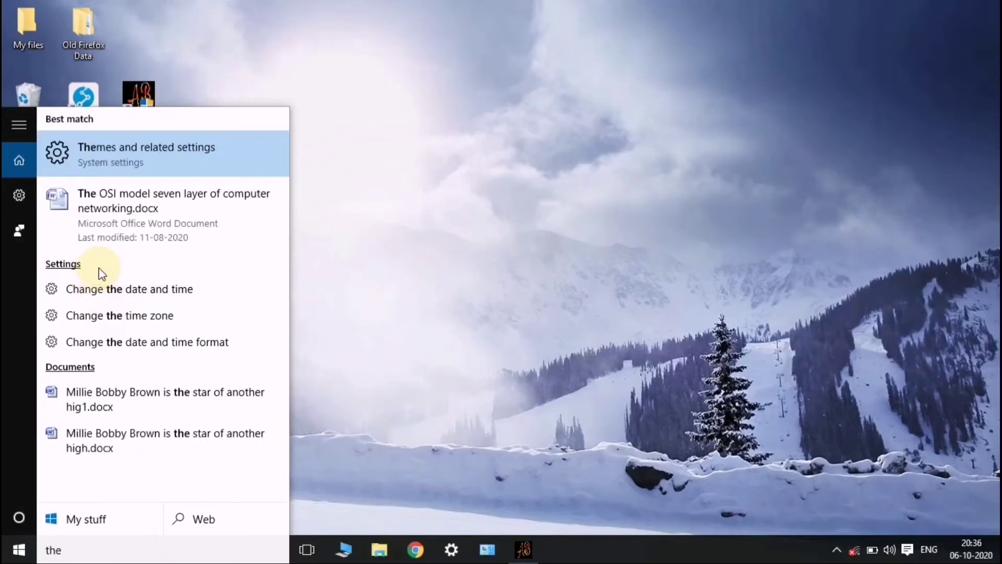
{"action": "key", "text": "BackSpace"}
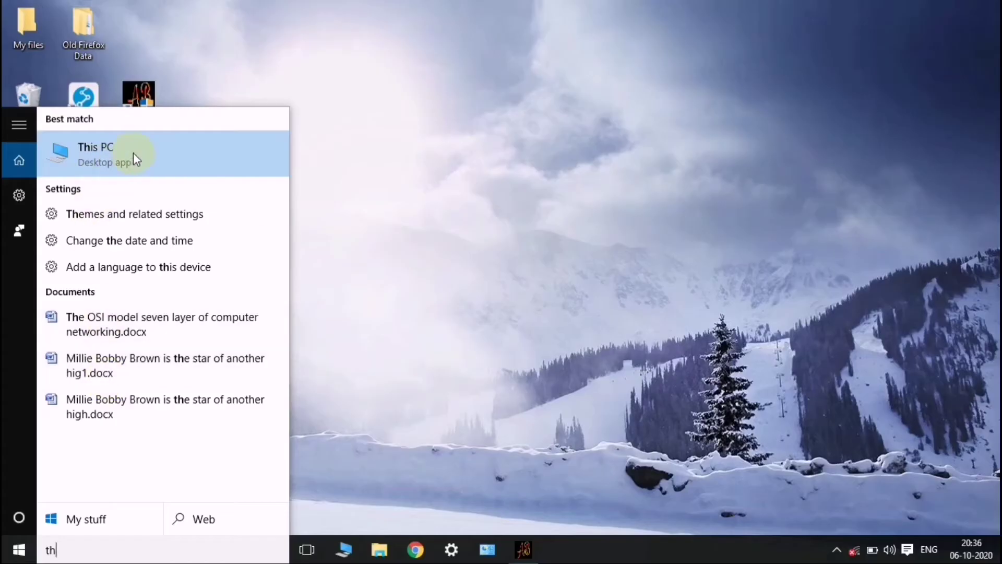
{"action": "left_click", "coordinate": [143, 160]}
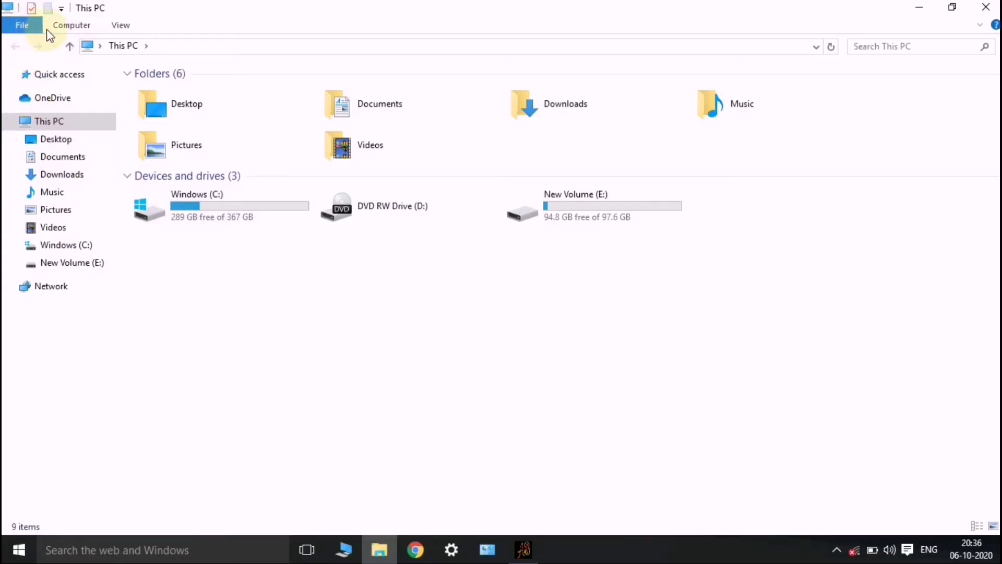
Step: Set the folder options to open each folder in the same window, and close the This PC window
{"action": "left_click", "coordinate": [21, 26]}
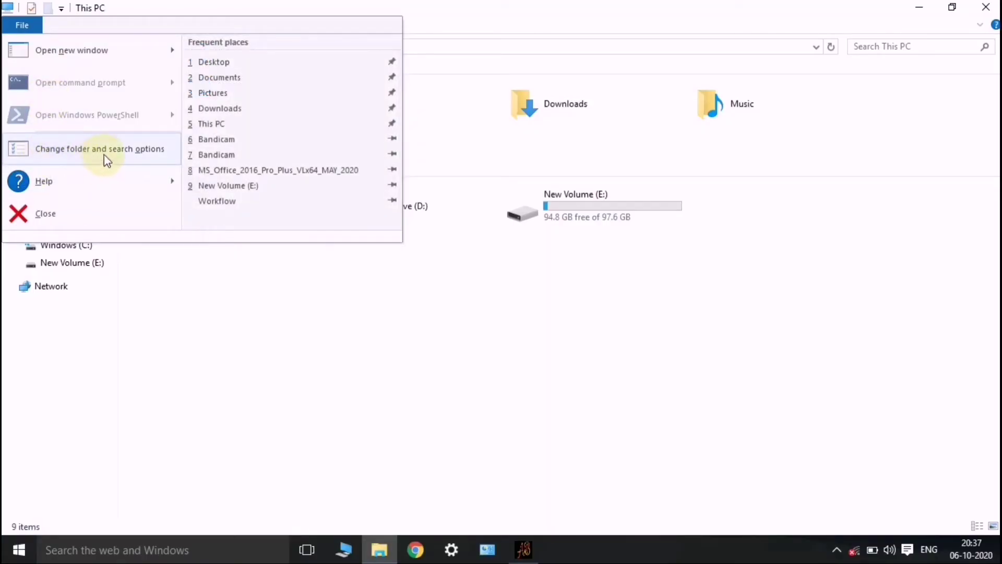
{"action": "left_click", "coordinate": [130, 147]}
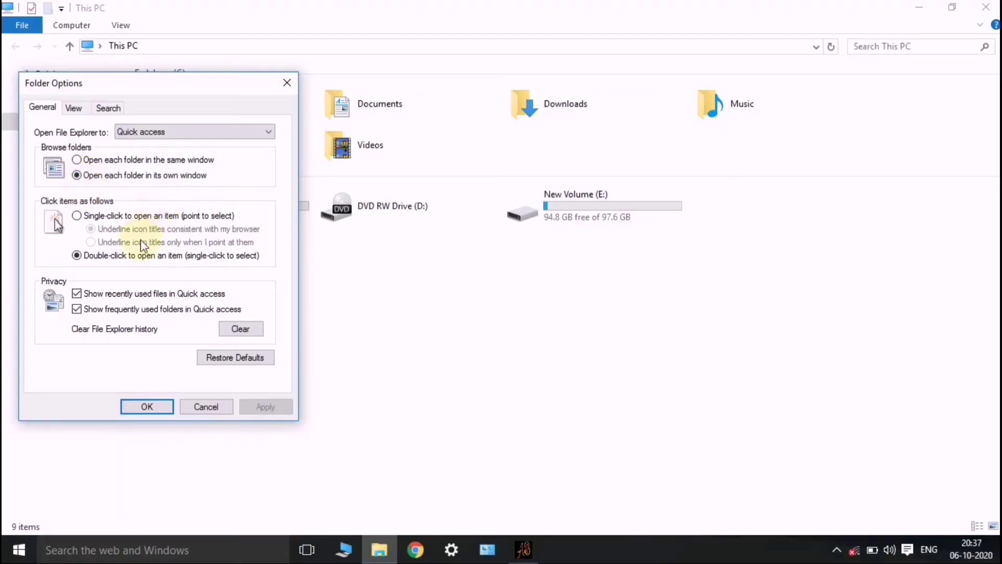
{"action": "left_click", "coordinate": [77, 159]}
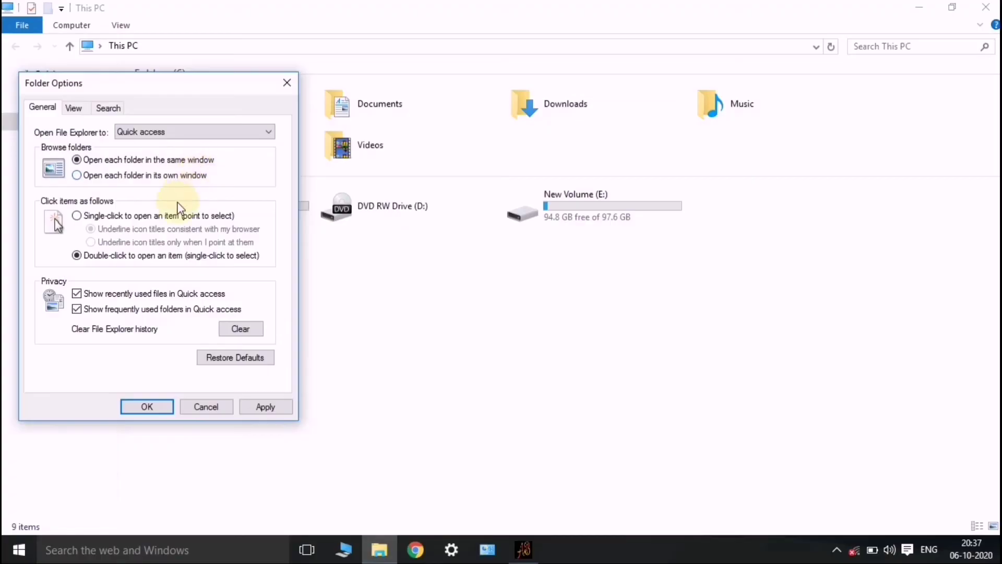
{"action": "left_click", "coordinate": [147, 406]}
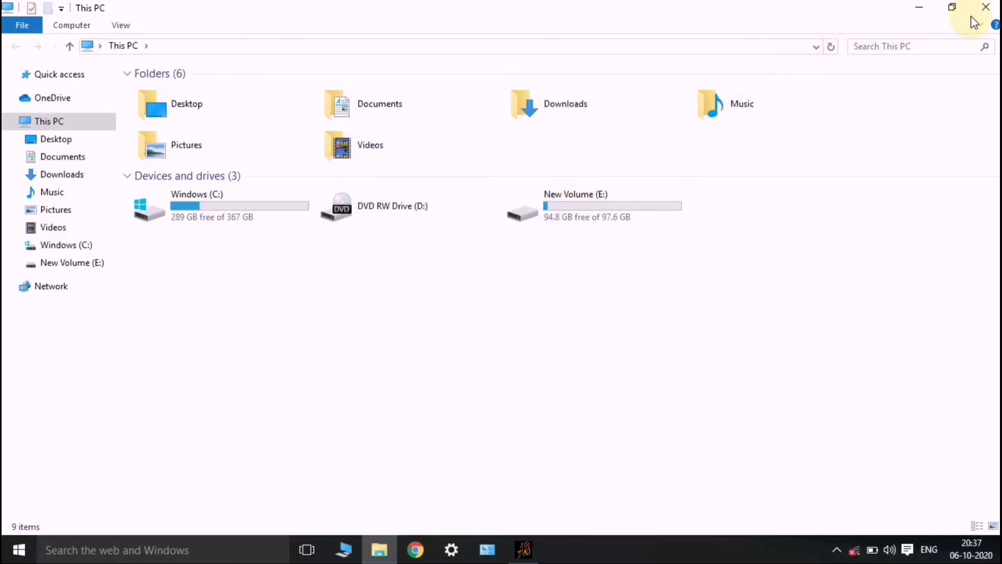
{"action": "left_click", "coordinate": [986, 7]}
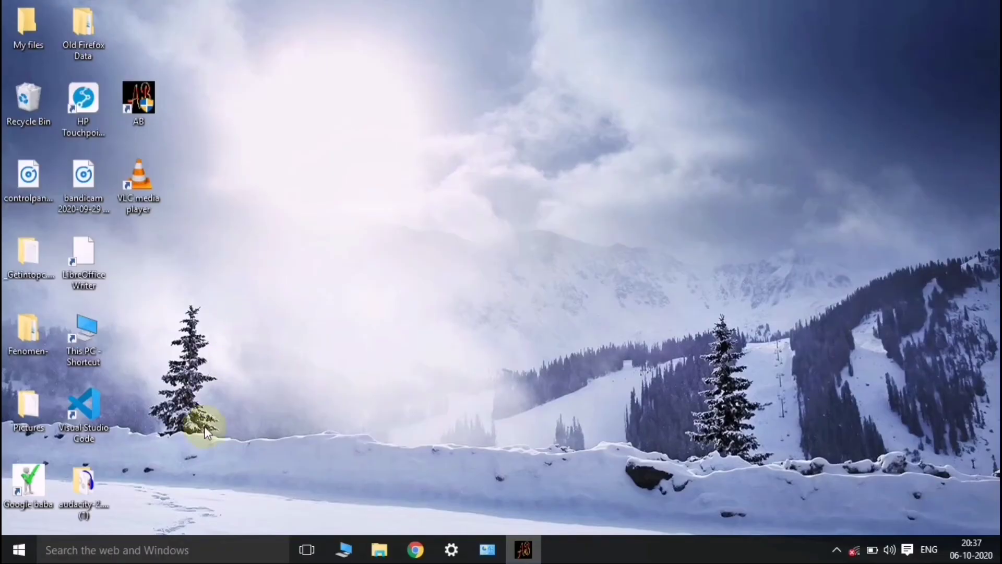
Step: Find This PC again by searching Windows for "th" and open it
{"action": "left_click", "coordinate": [171, 557]}
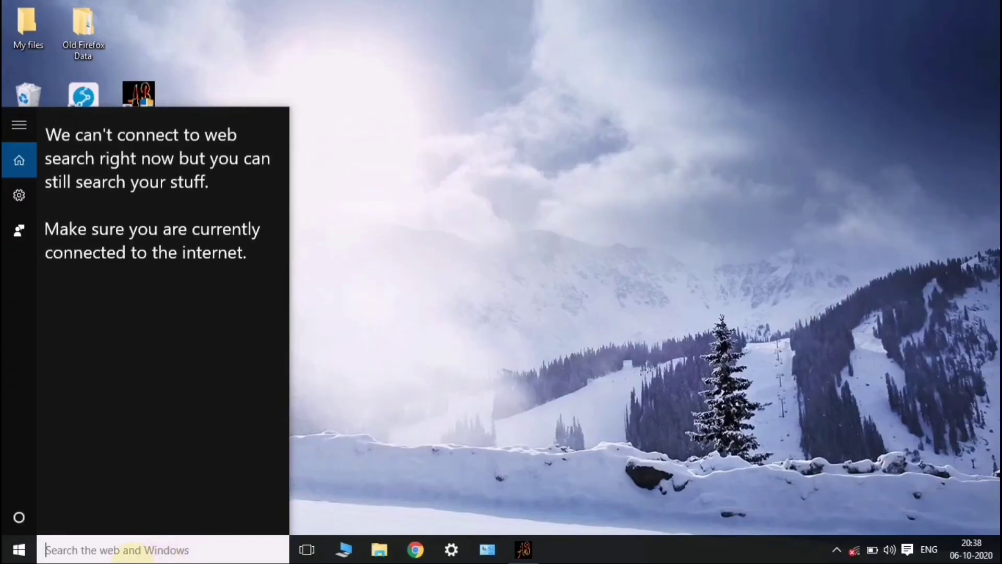
{"action": "type", "text": "the"}
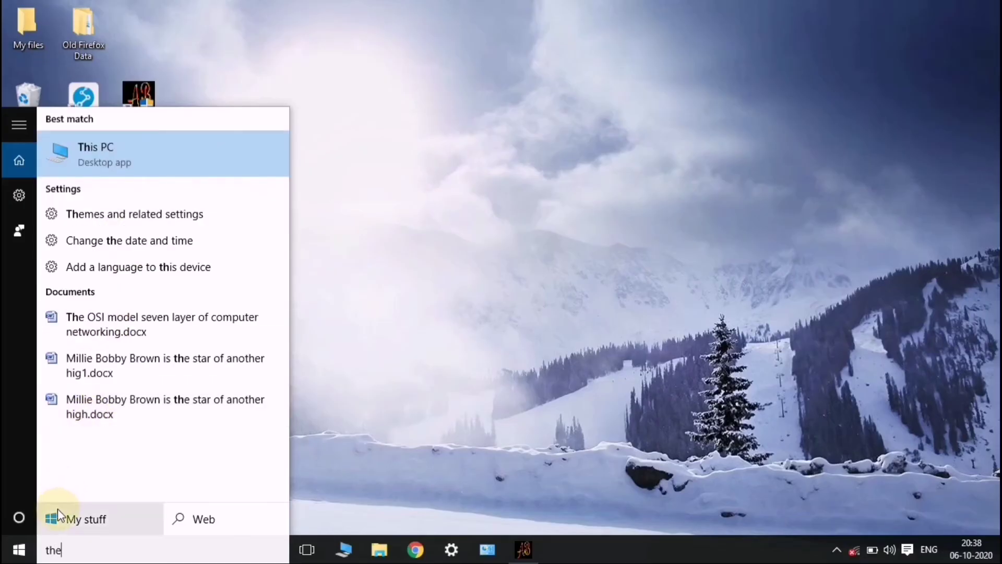
{"action": "key", "text": "BackSpace"}
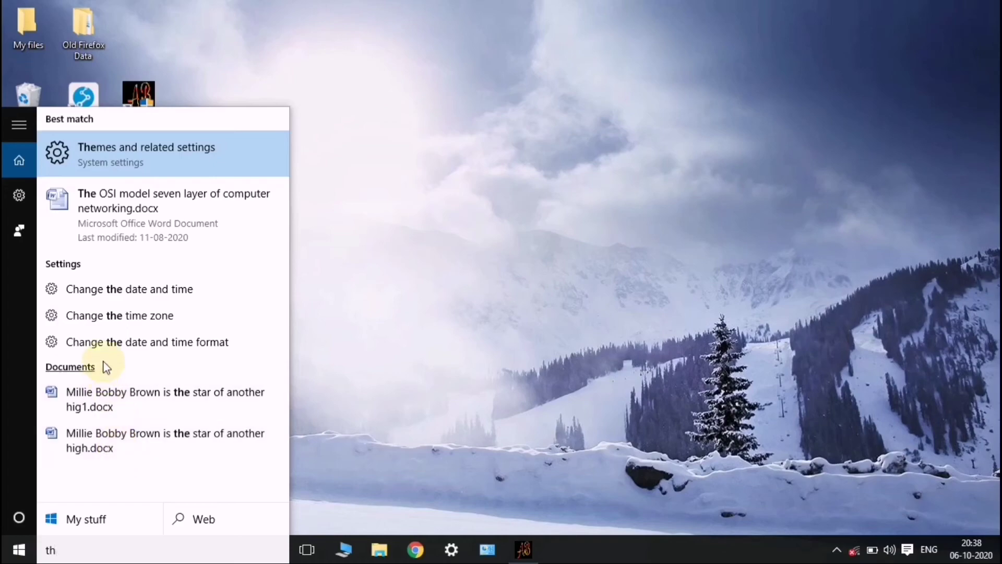
{"action": "left_click", "coordinate": [131, 144]}
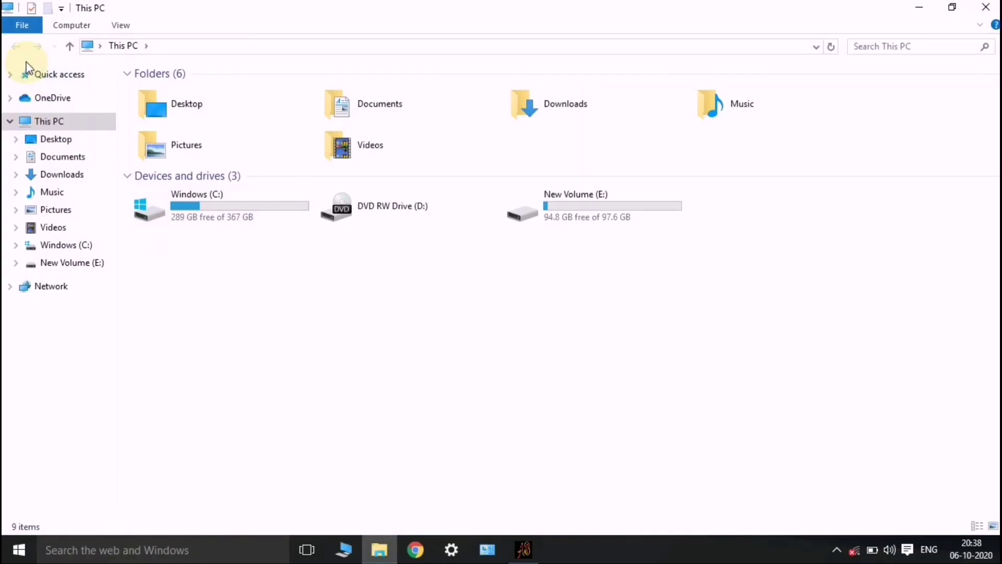
Step: Restore the default General settings in Folder Options, apply them, and close the This PC window
{"action": "left_click", "coordinate": [20, 30]}
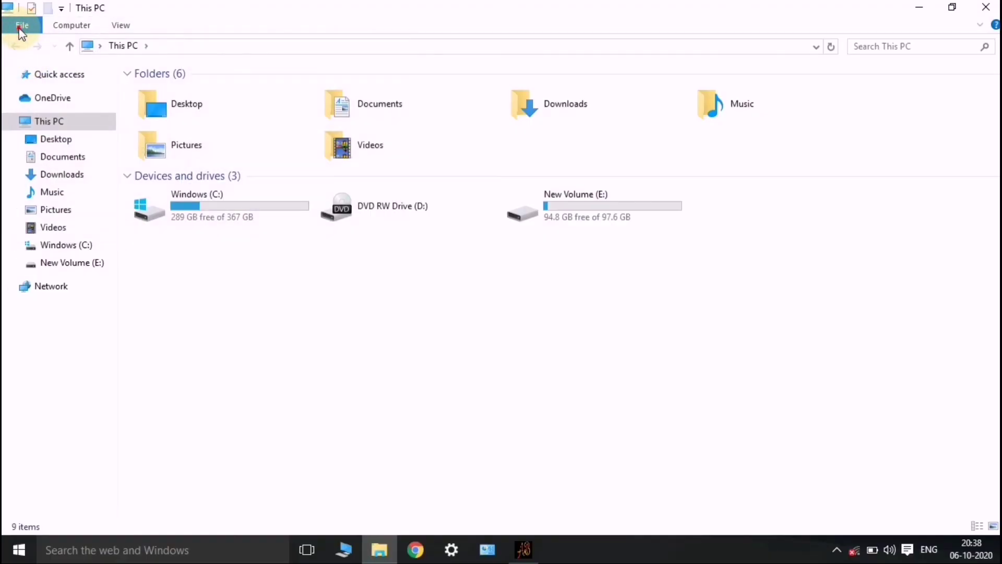
{"action": "left_click", "coordinate": [20, 26]}
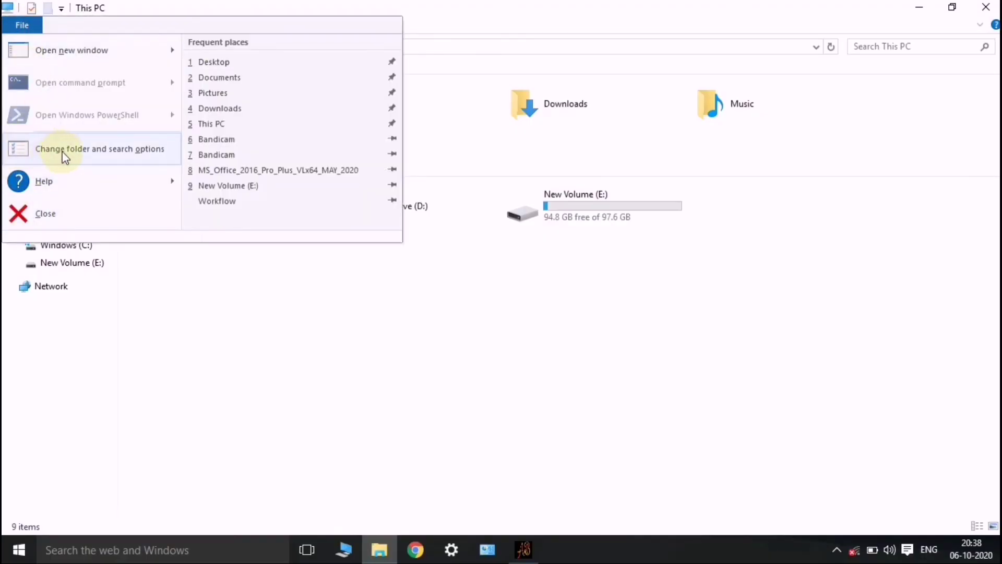
{"action": "left_click", "coordinate": [139, 152]}
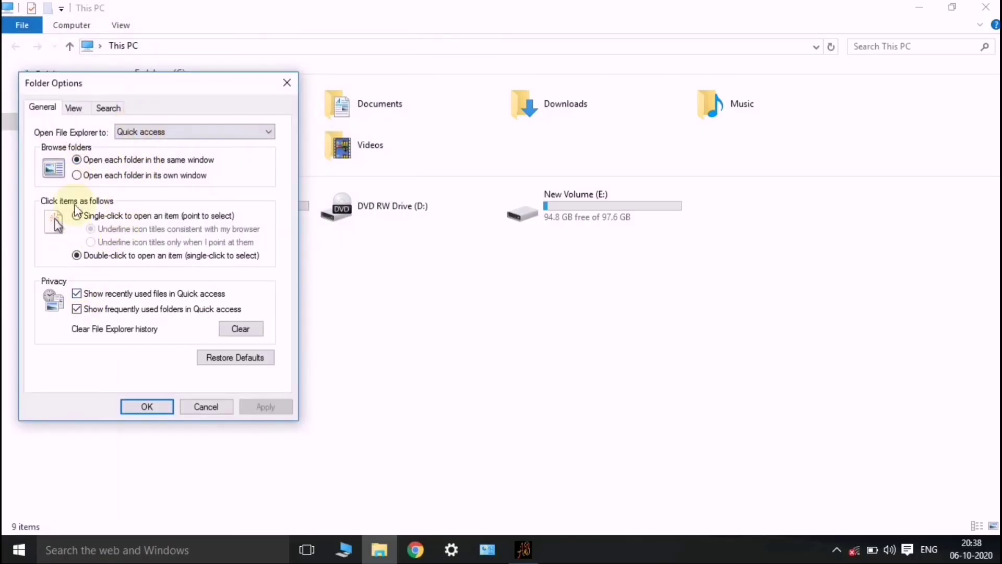
{"action": "left_click", "coordinate": [235, 357]}
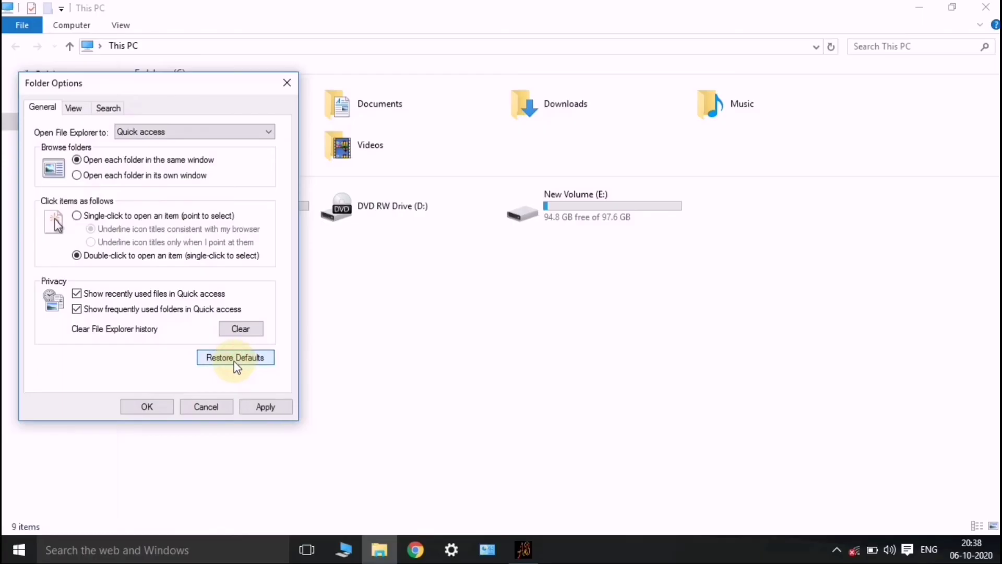
{"action": "left_click", "coordinate": [259, 410]}
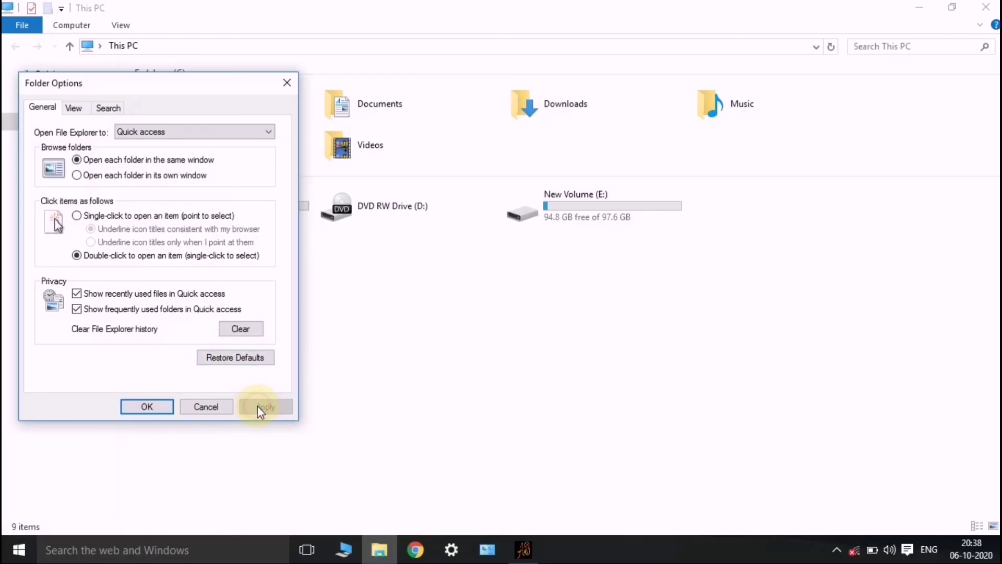
{"action": "left_click", "coordinate": [163, 406]}
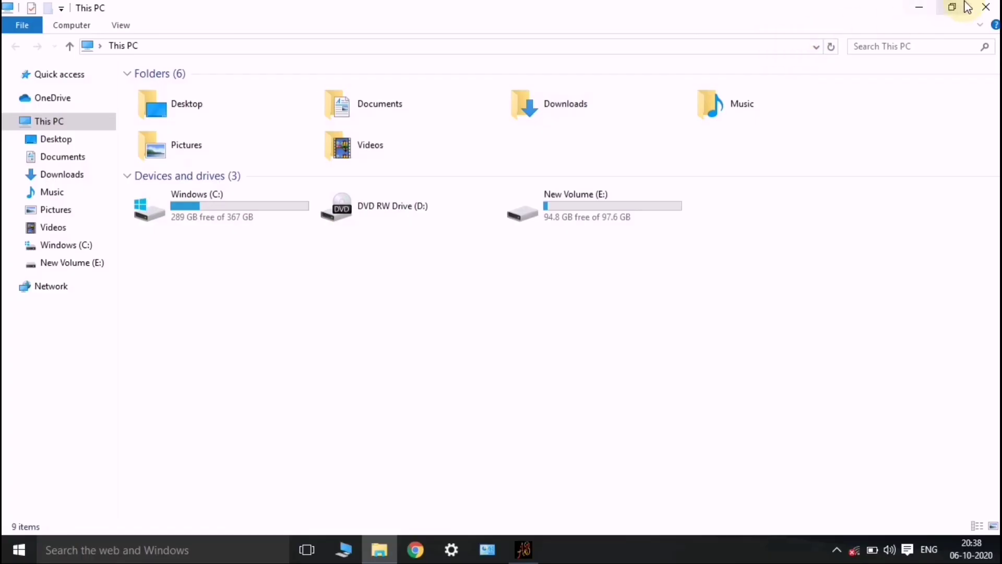
{"action": "left_click", "coordinate": [986, 7]}
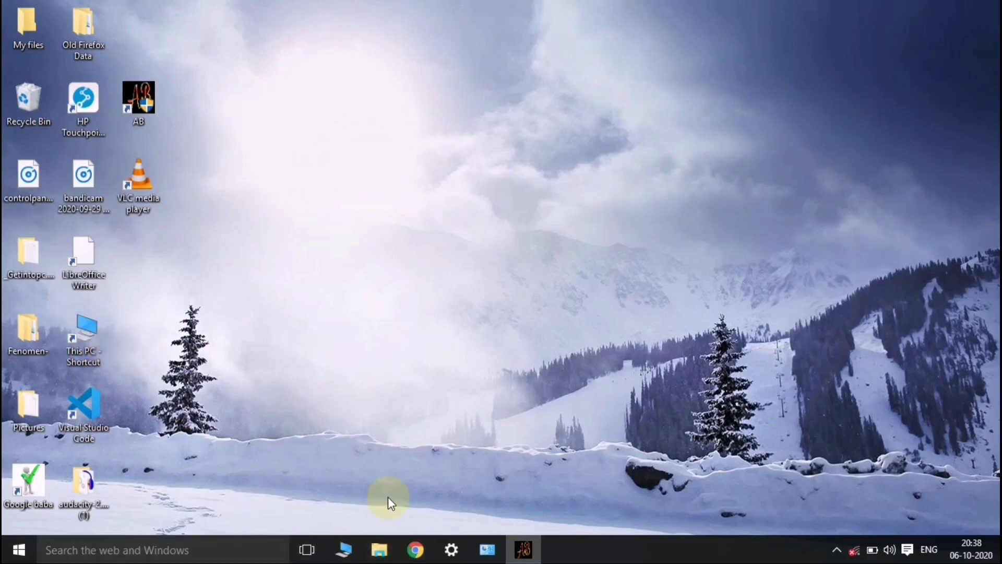
Step: Open File Explorer to check its Quick access view, and close the window
{"action": "key", "text": "super+e"}
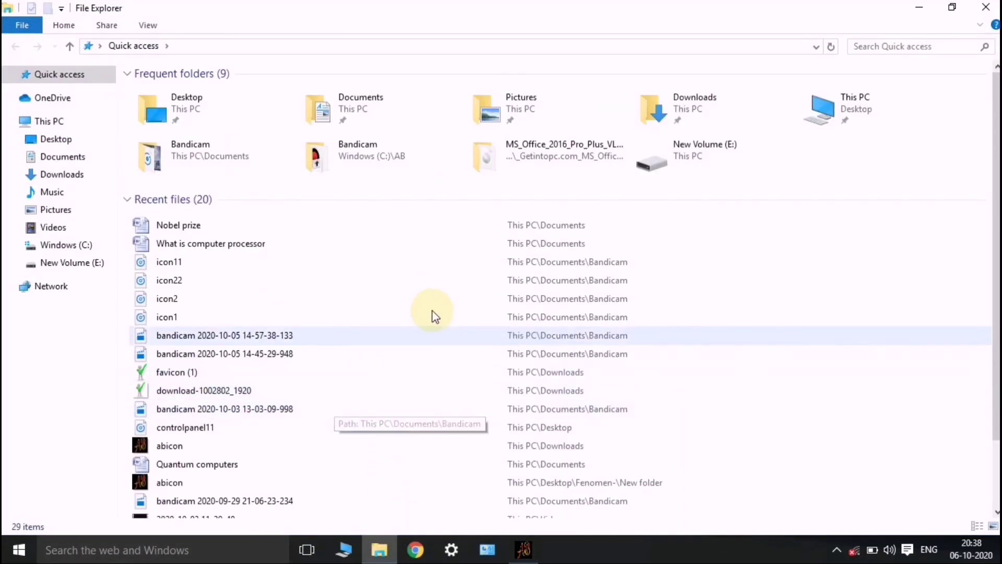
{"action": "left_click", "coordinate": [987, 8]}
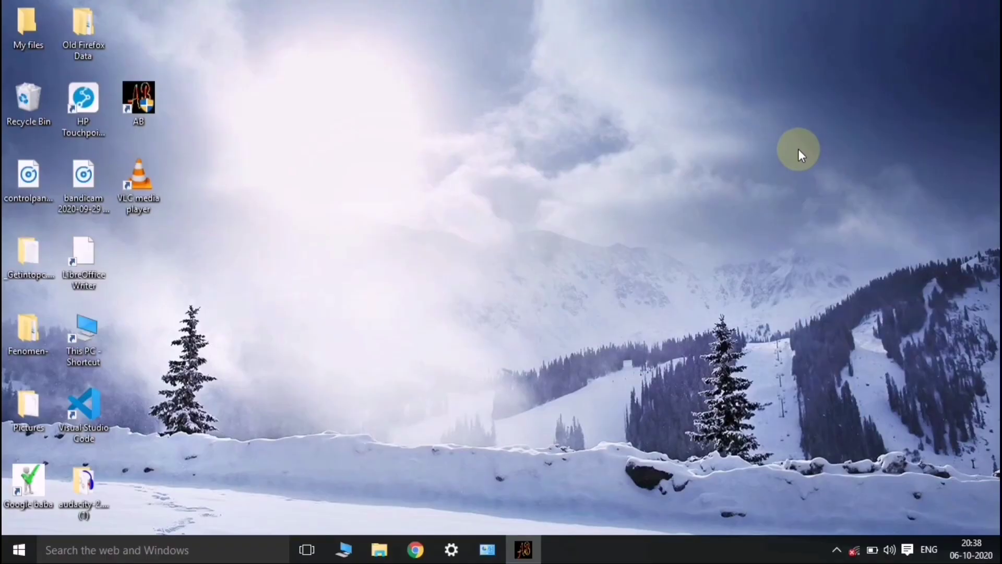